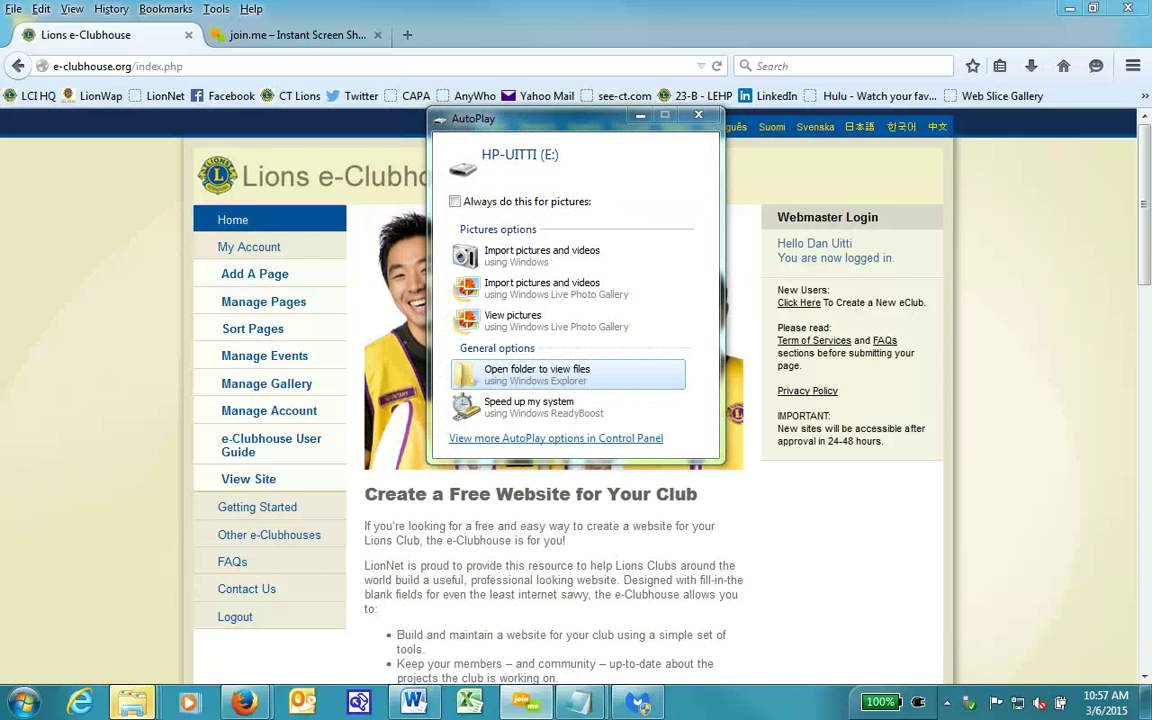
Step: Open the HP-UITTI (E:) drive's folder to view its files
click(490, 370)
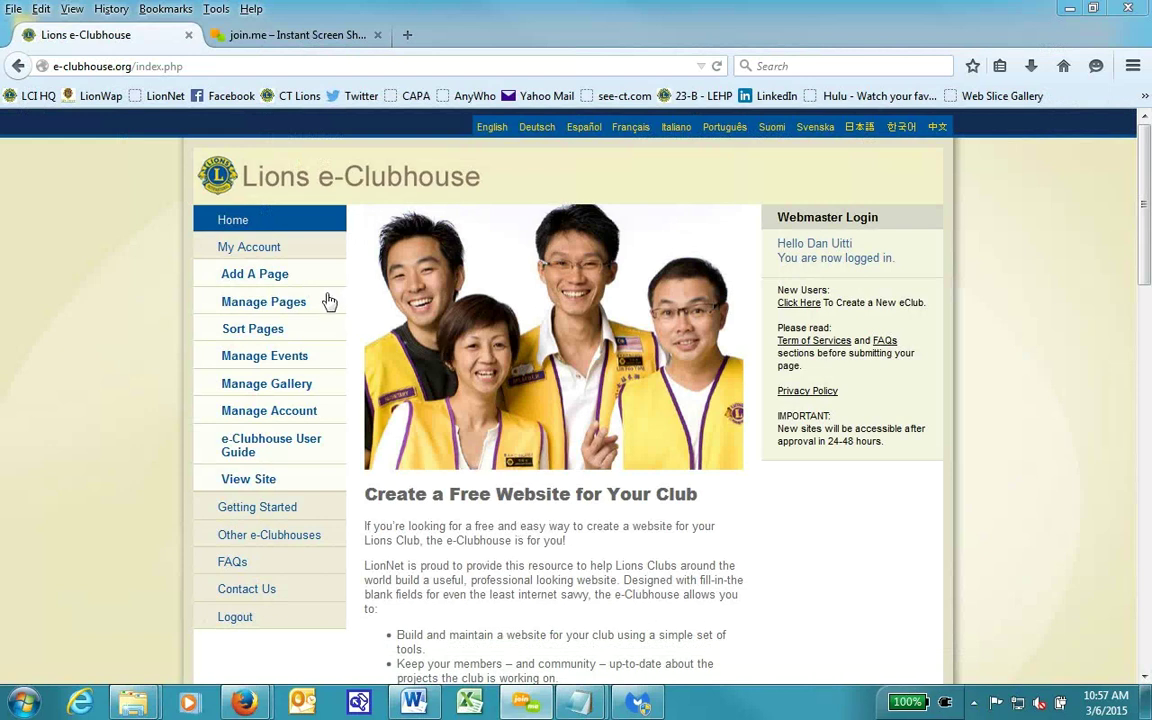
Step: Open the club's "It Takes a Lion" public page for live editing from the page management list
click(262, 305)
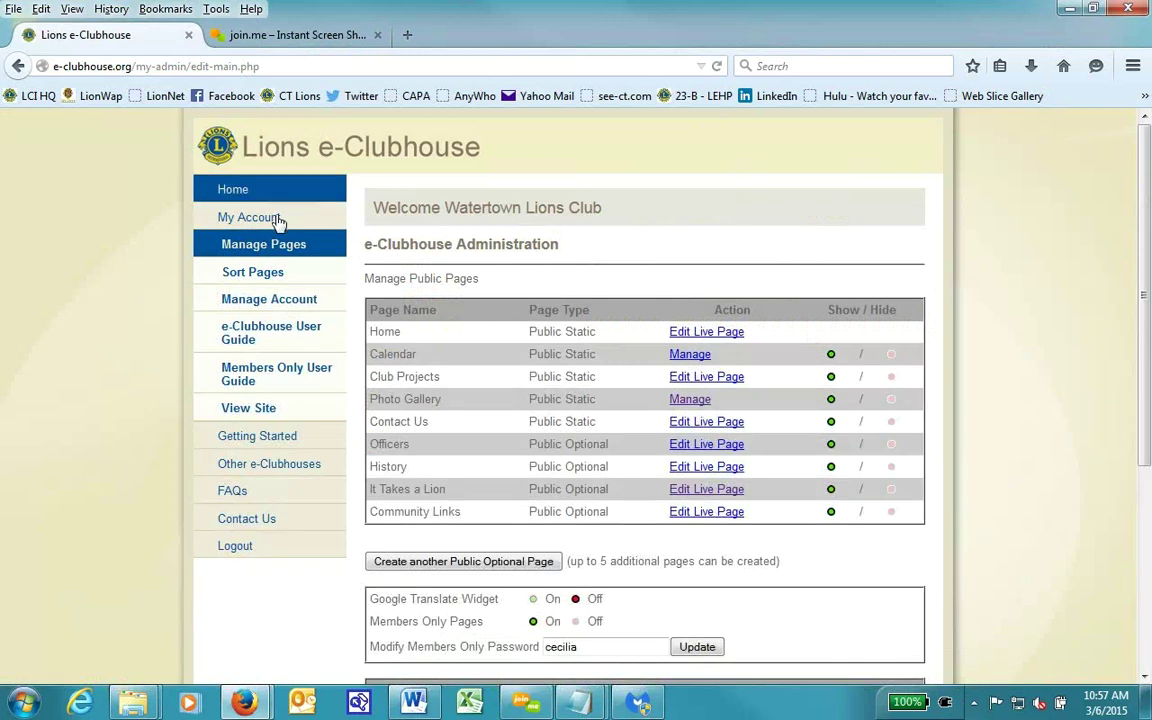
click(273, 253)
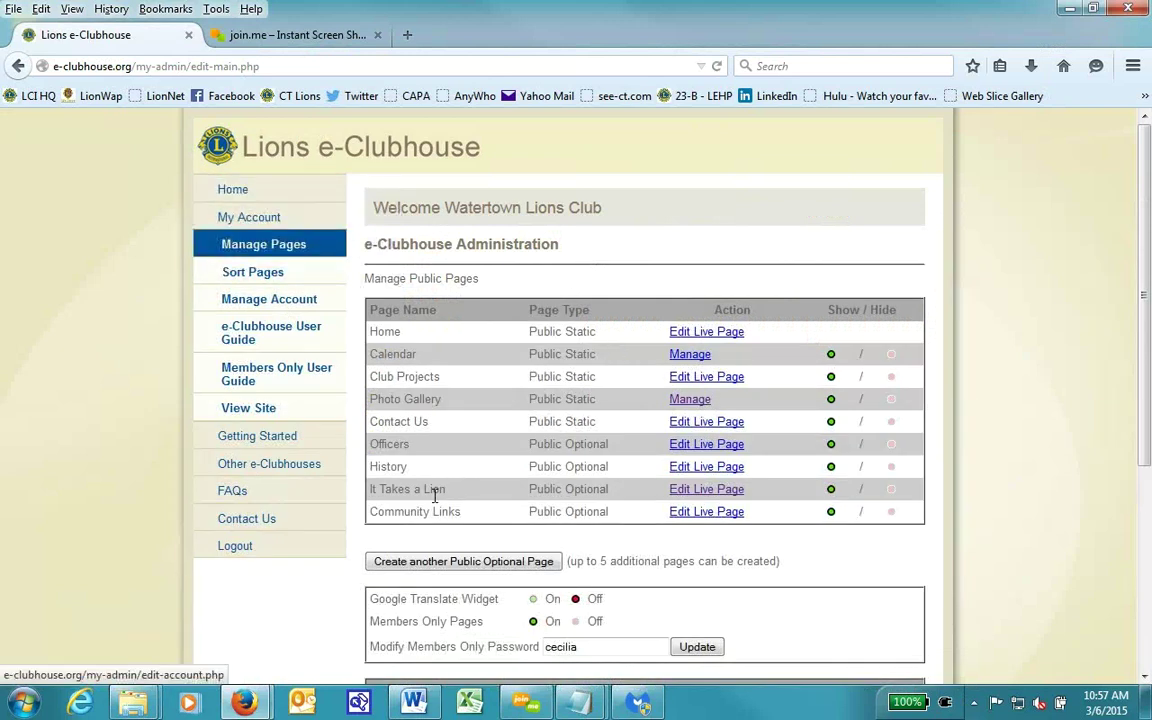
drag(371, 489, 497, 500)
click(497, 500)
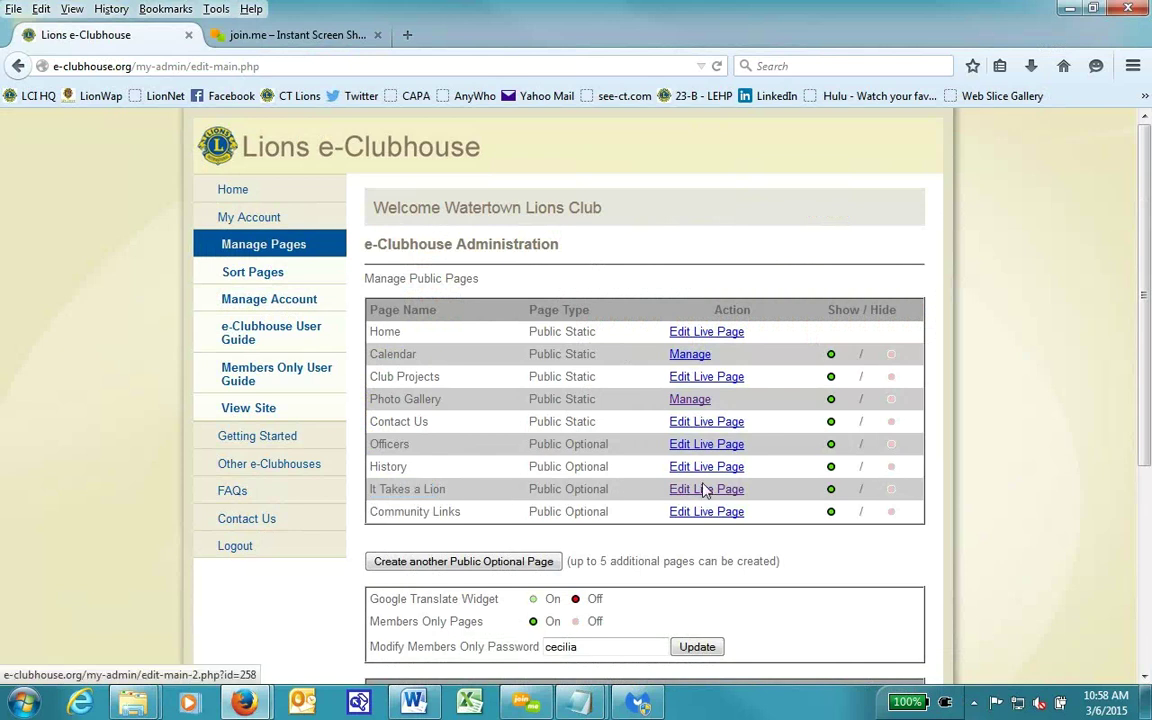
click(711, 498)
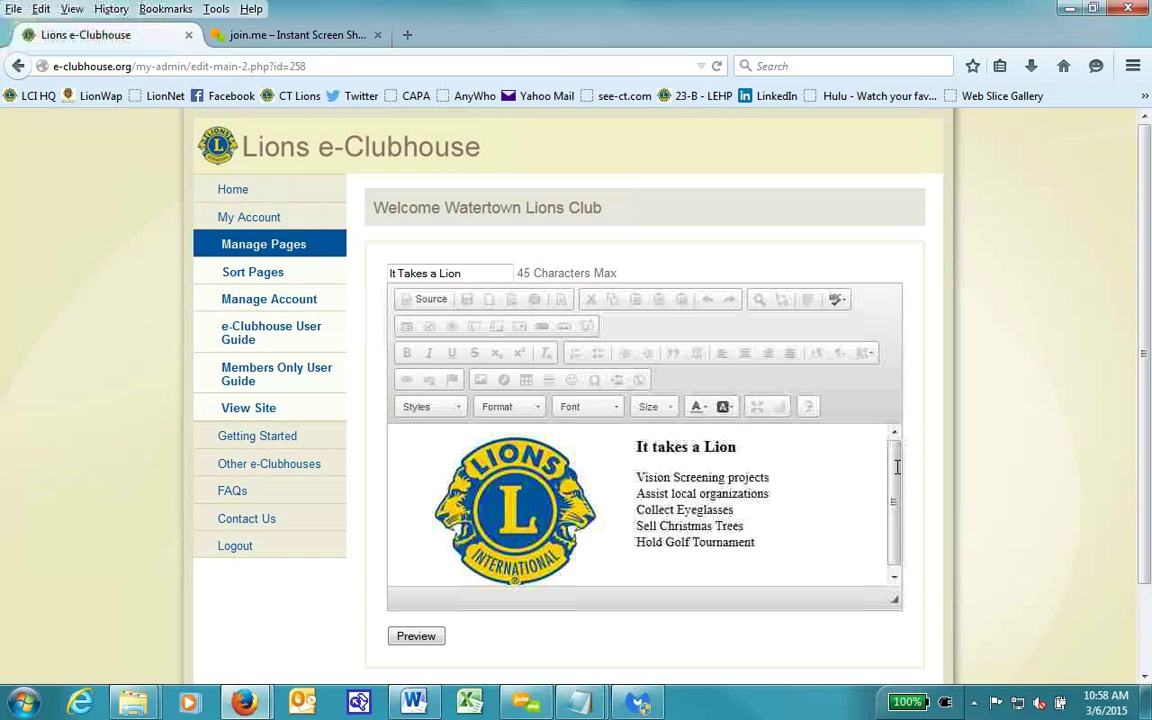
Step: Add blank lines below the existing page content and center the new empty paragraph
click(815, 562)
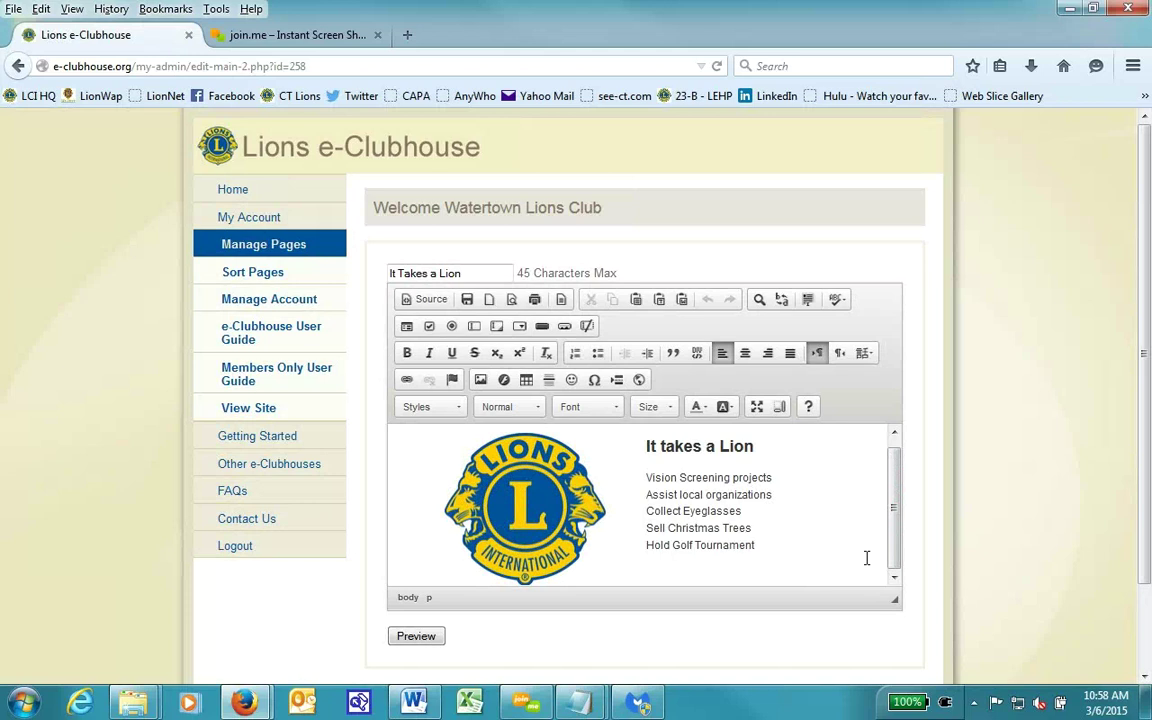
key(Return)
key(Return)
key(Return)
key(Return)
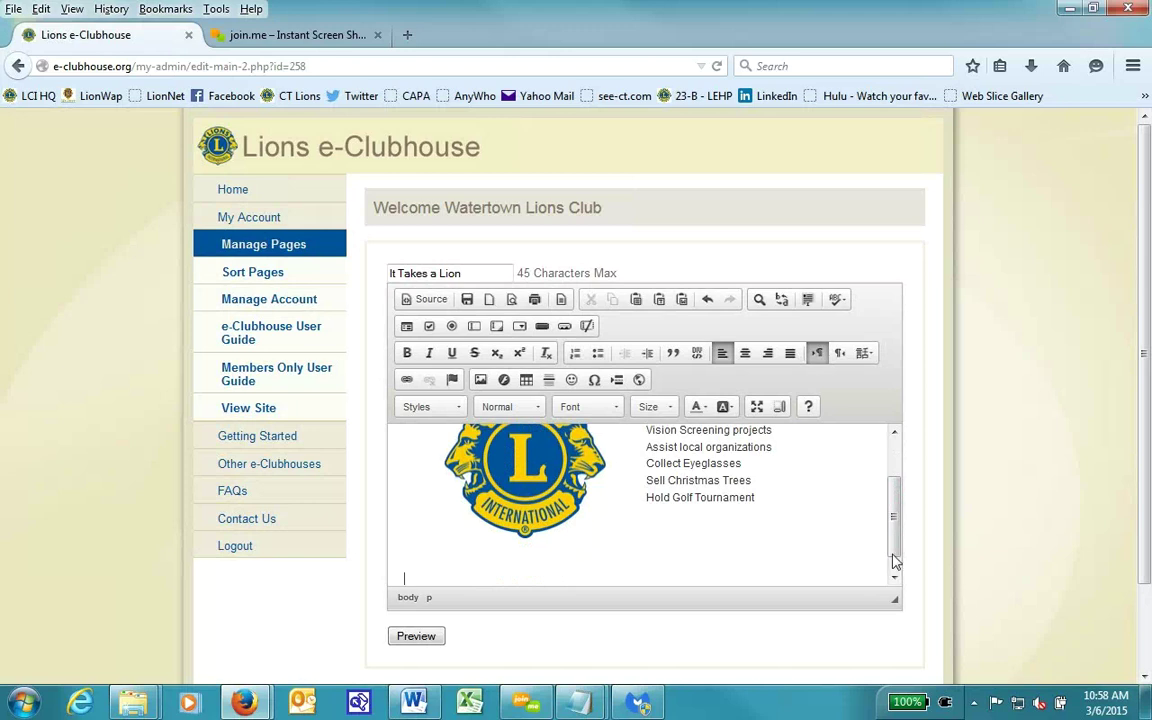
click(745, 356)
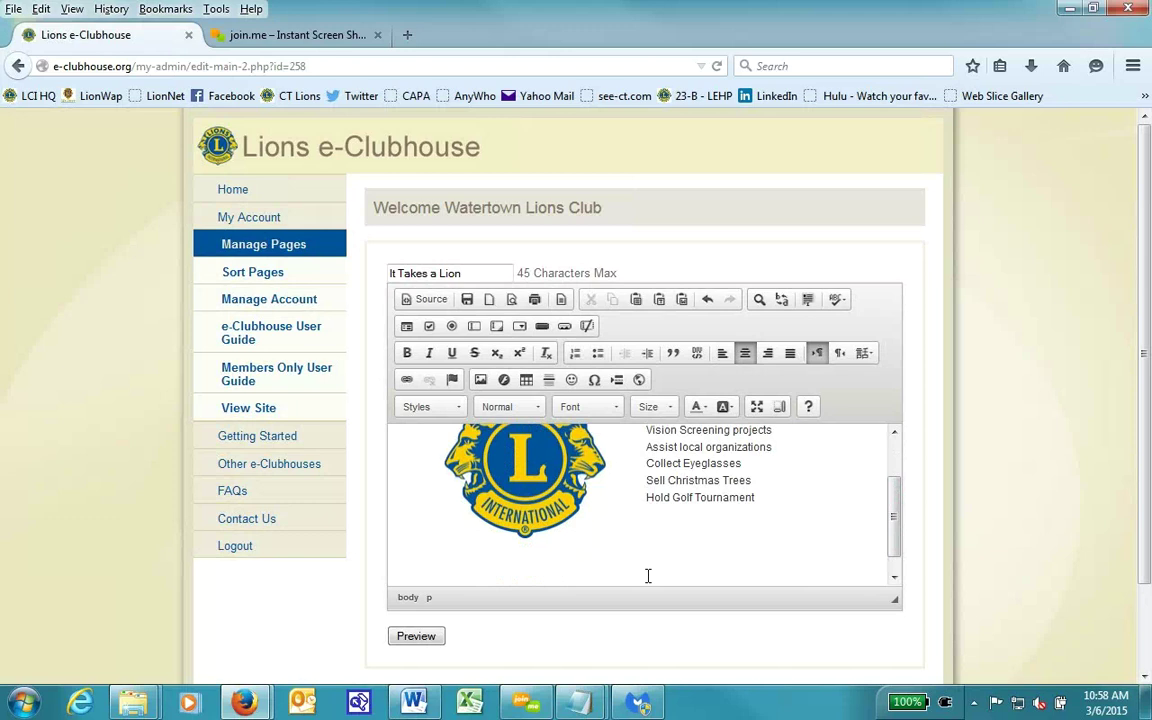
Step: Start inserting an image and upload LionsKidsightUSA-Sticker.jpg from the HP-UITTI (E:) drive to the server
click(481, 380)
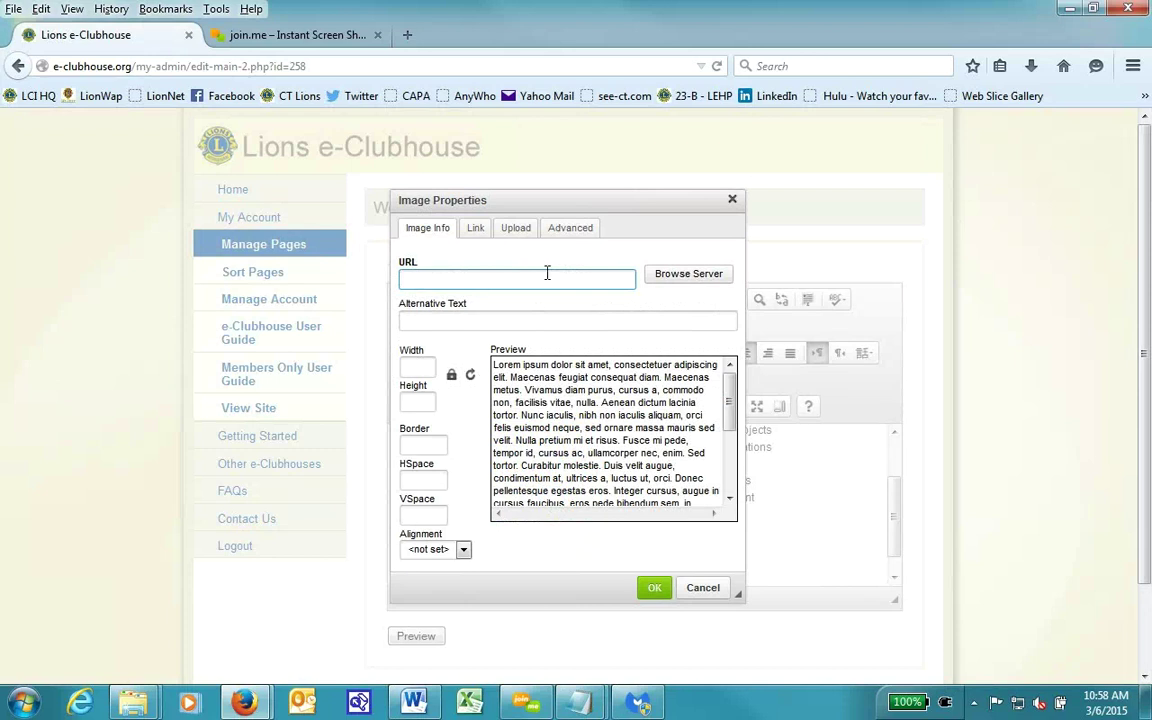
click(517, 231)
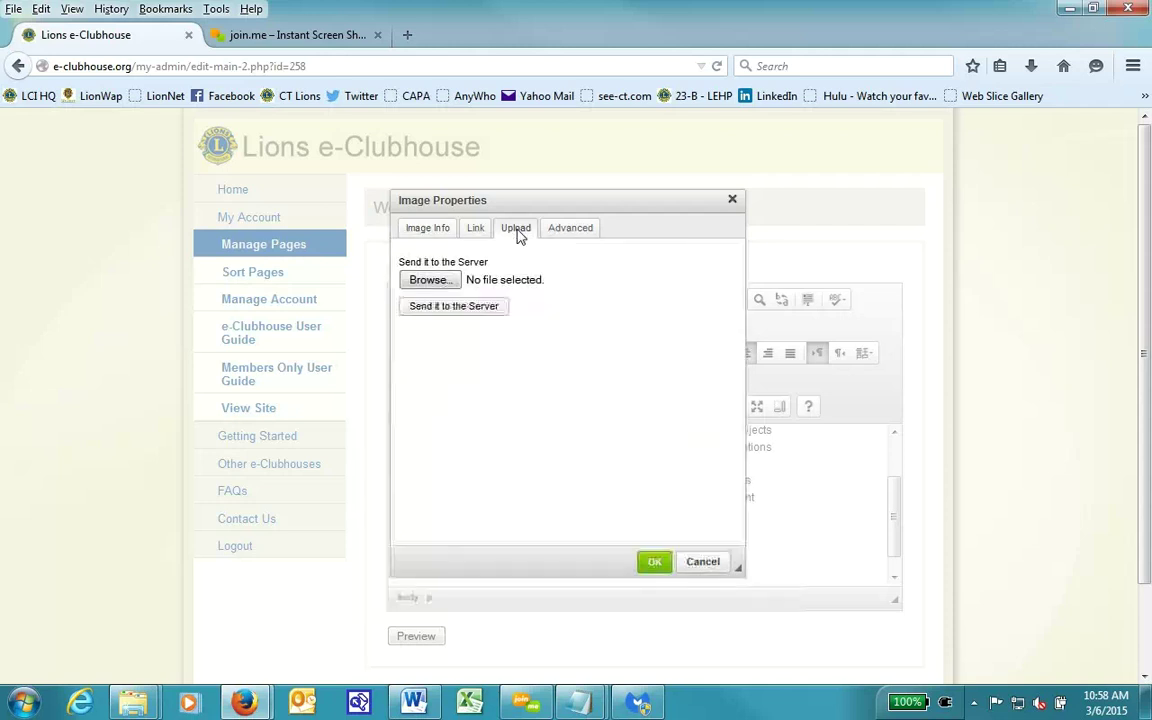
click(430, 281)
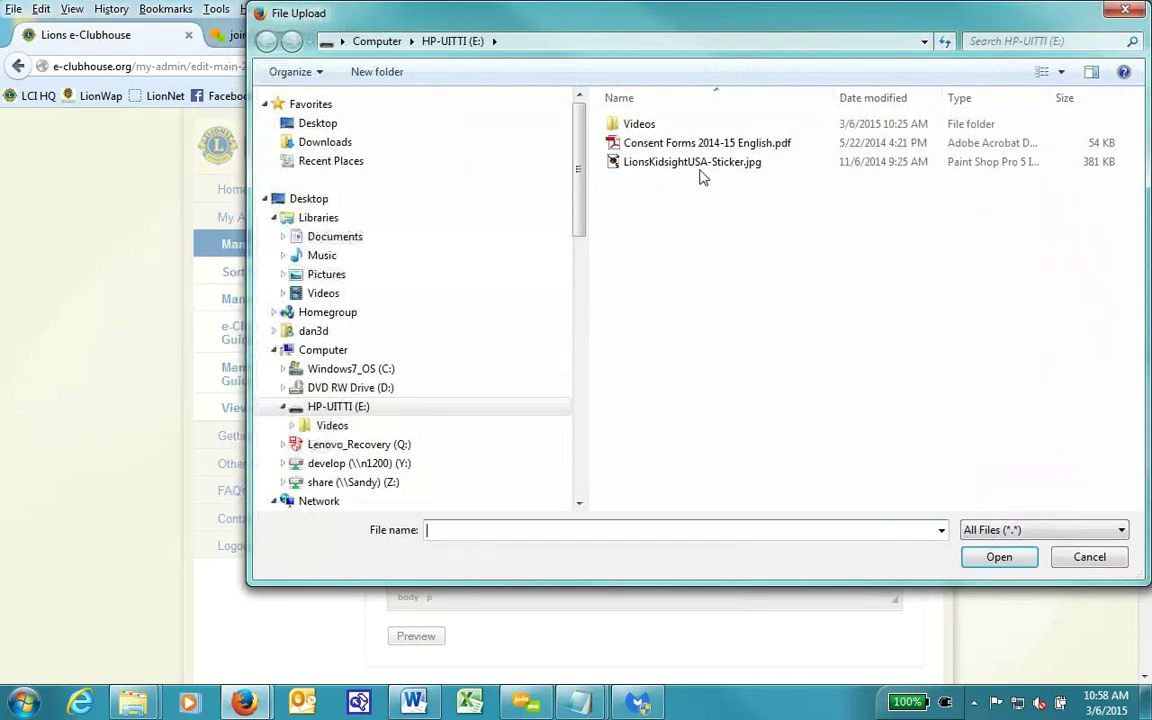
click(697, 166)
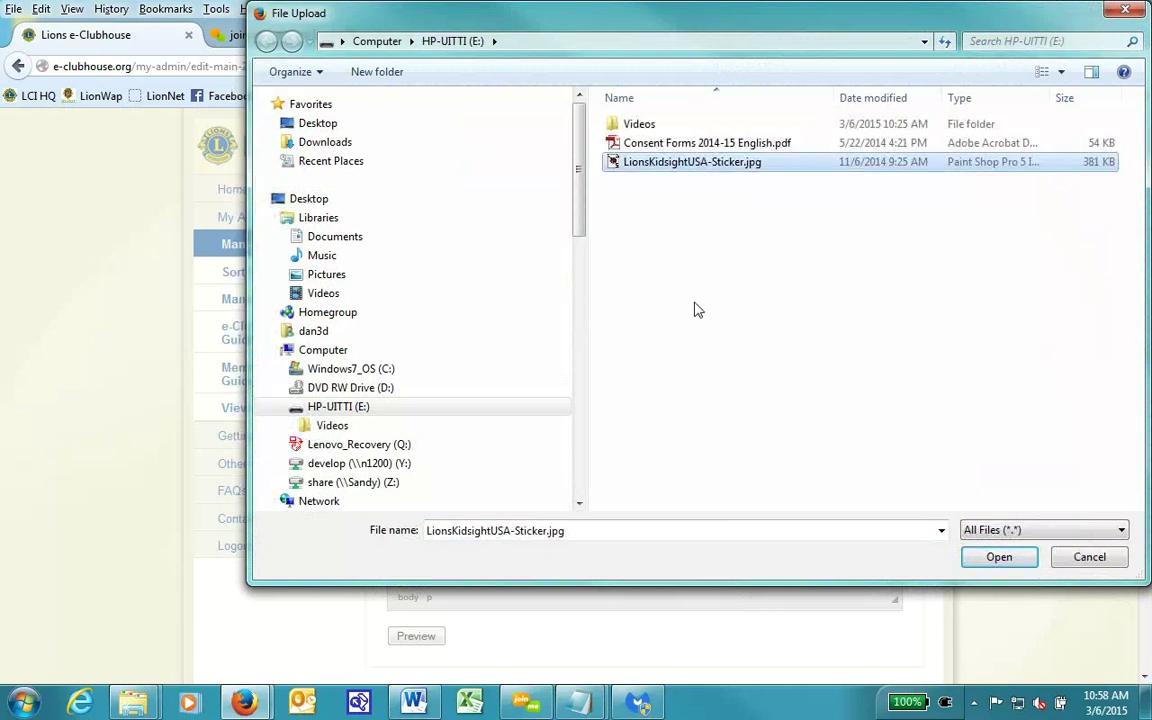
click(1000, 561)
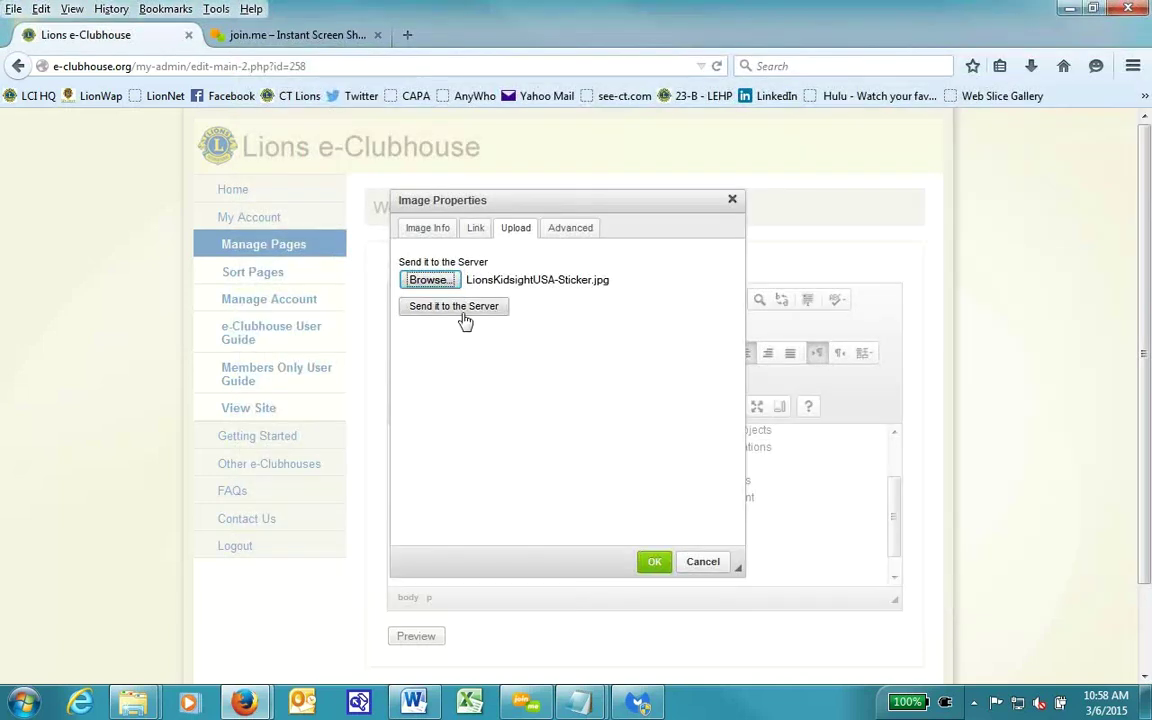
click(470, 308)
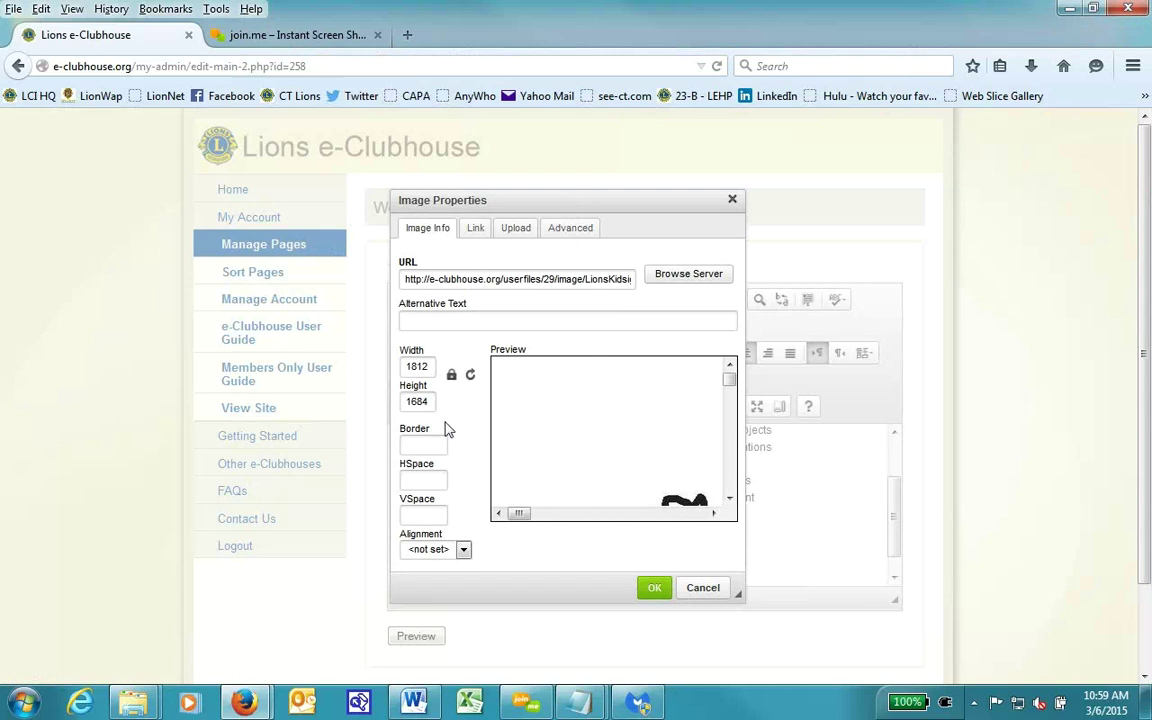
Step: Set the image width to 250 with the proportions locked, and leave its alignment as <not set>
click(433, 367)
double_click(426, 366)
text(250)
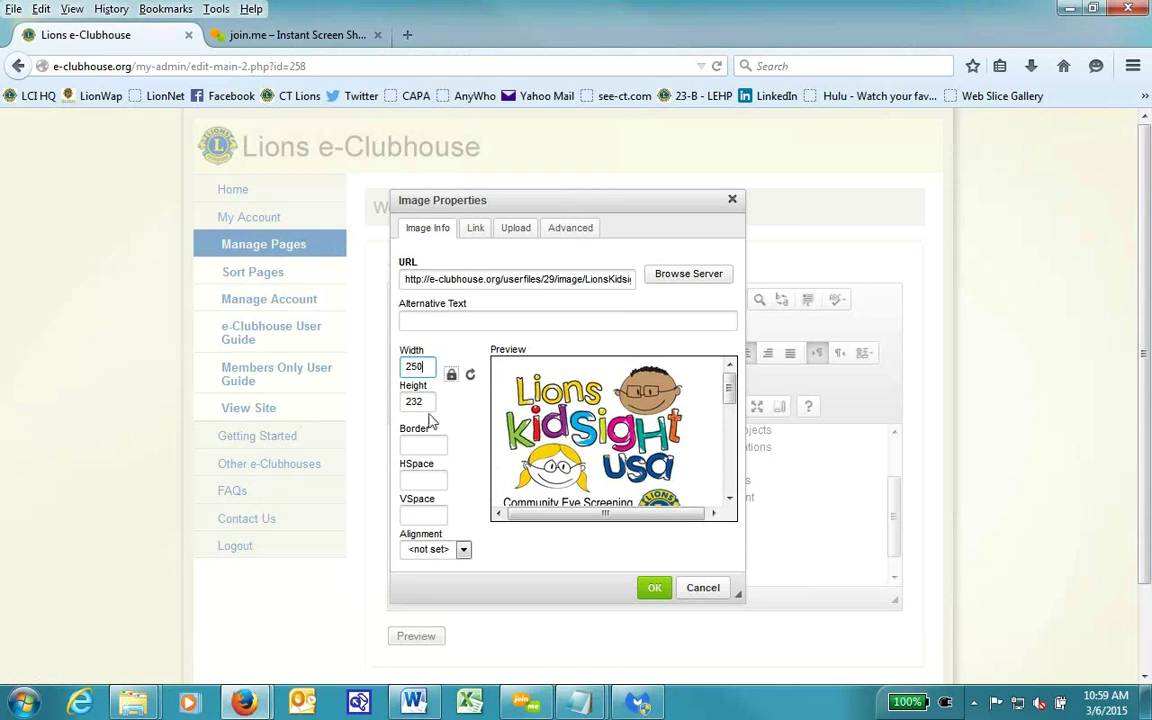
click(418, 401)
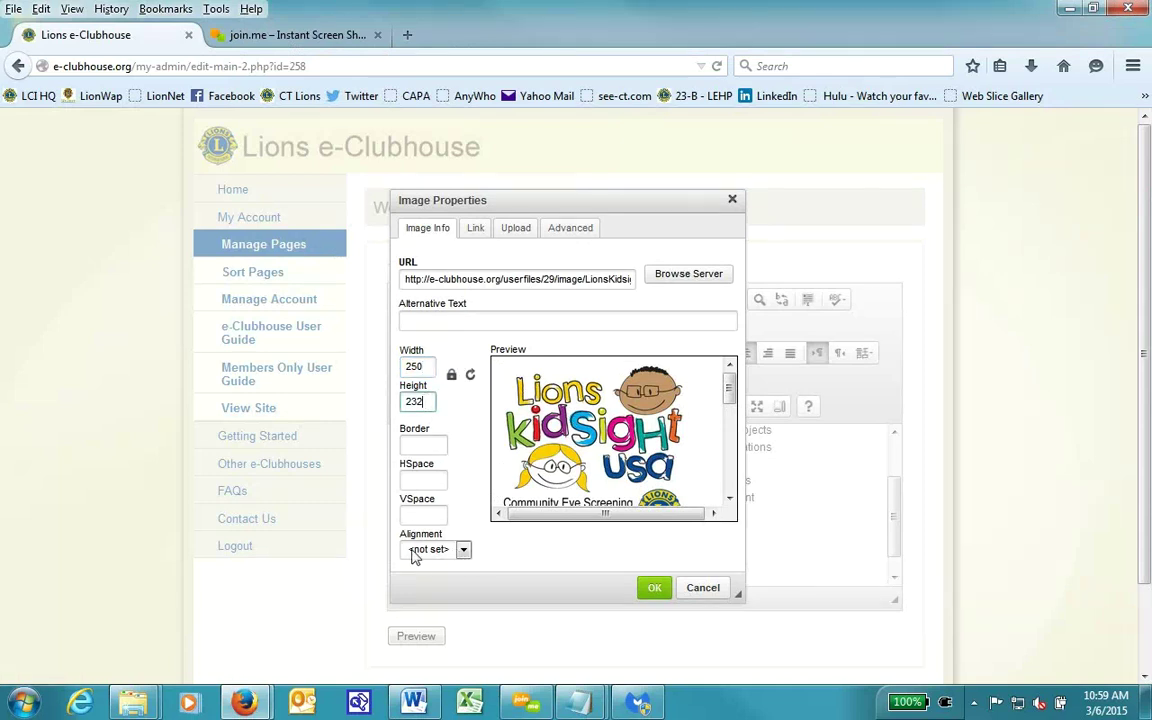
click(464, 552)
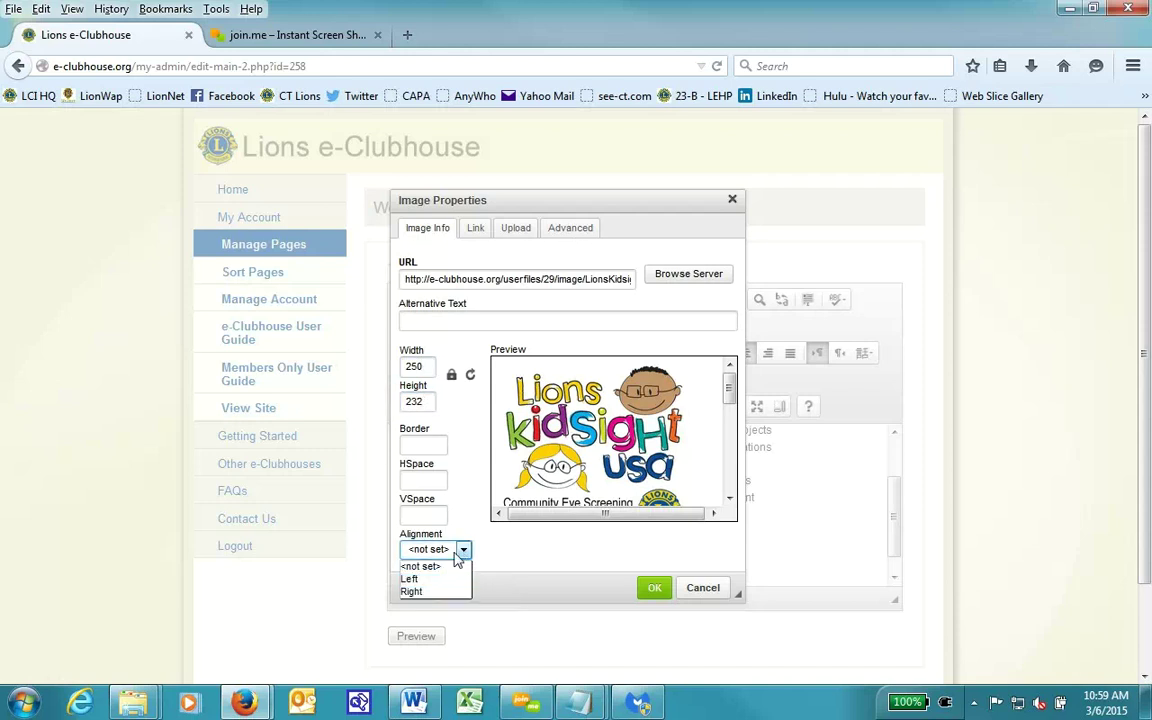
click(451, 571)
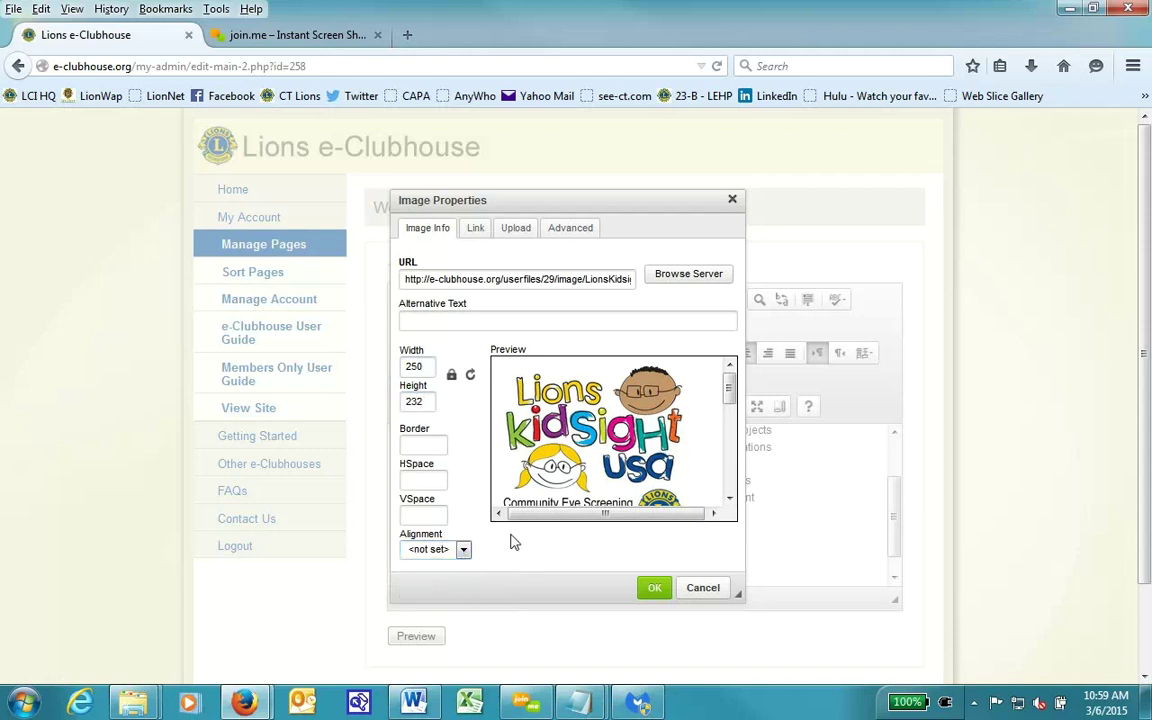
Step: Give the image the alternative text "Lions KidSight USA Sticker" and insert it into the page
click(453, 318)
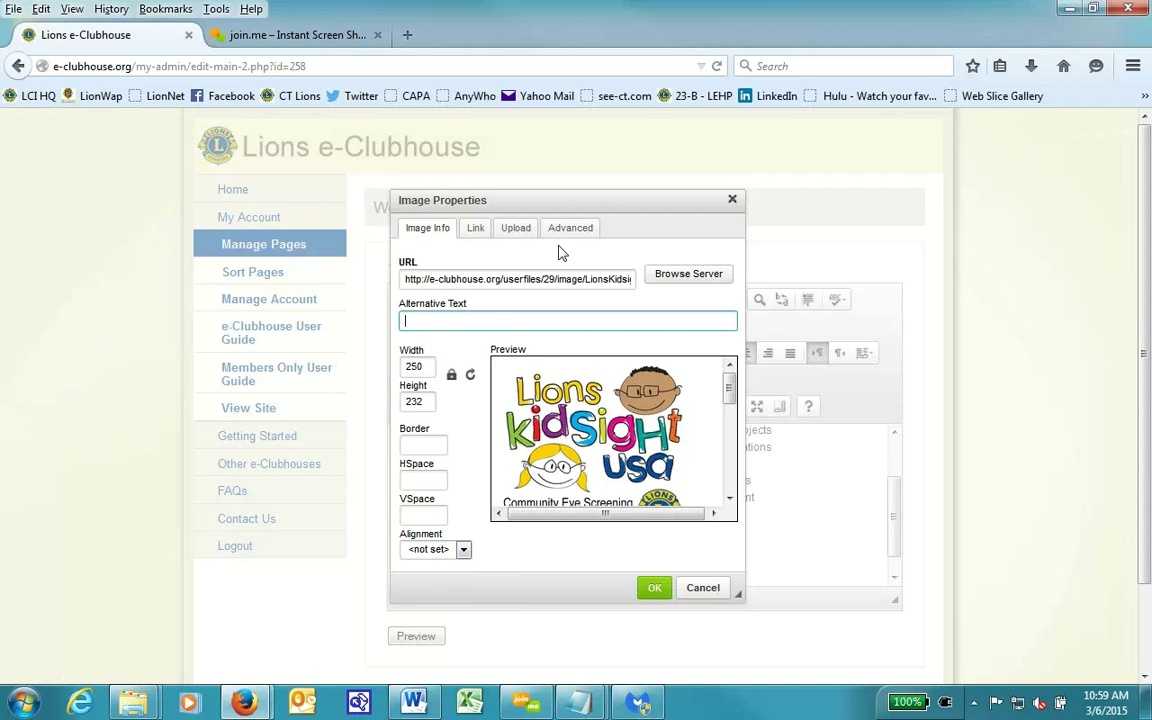
text(Lions KidSight USA Sticker)
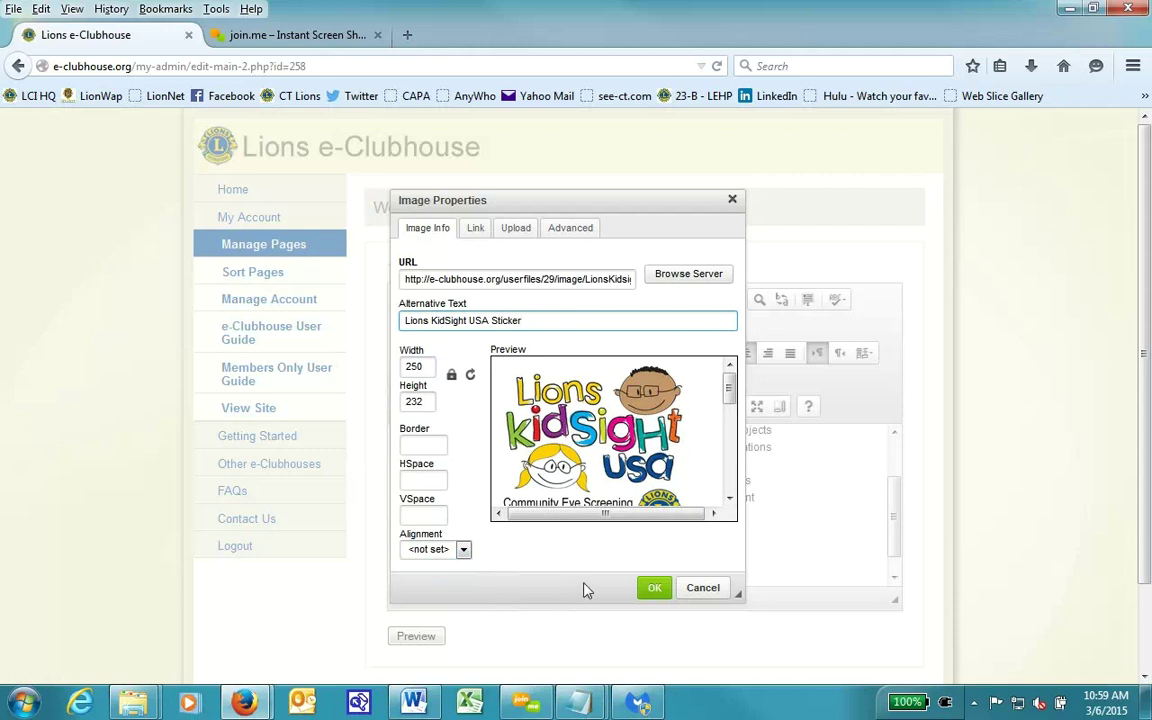
click(656, 590)
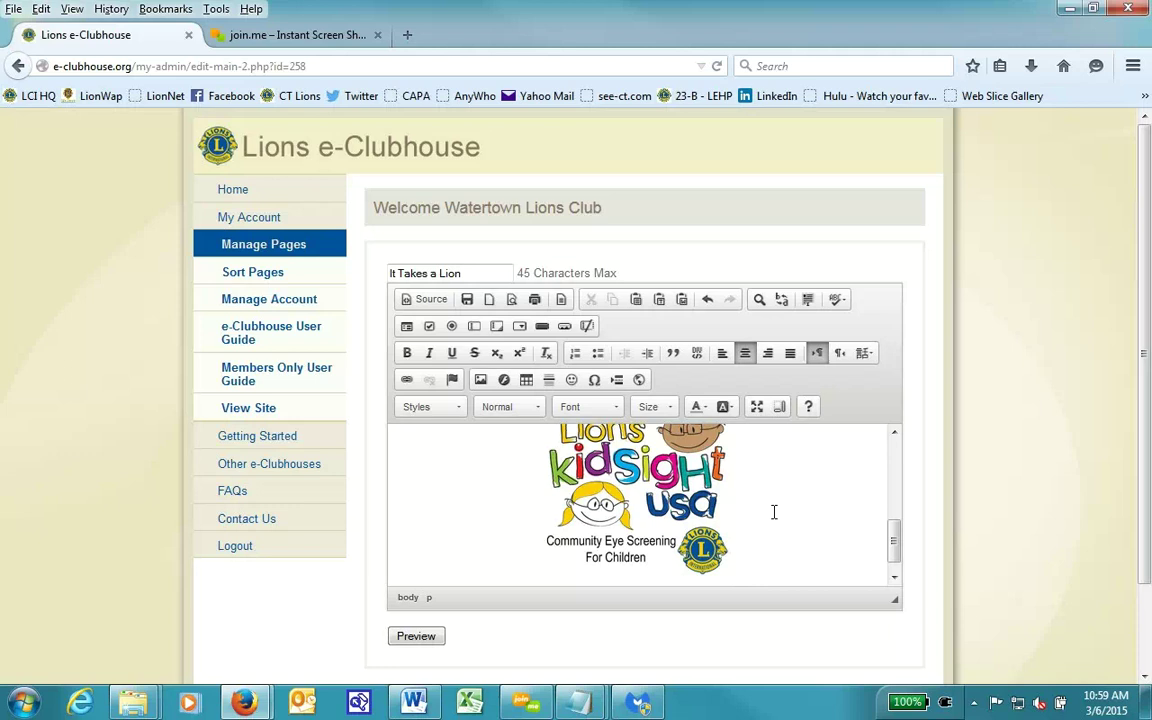
Step: Add the centered caption "Lions KidSight USA sticker" on a new line below the image
key(Return)
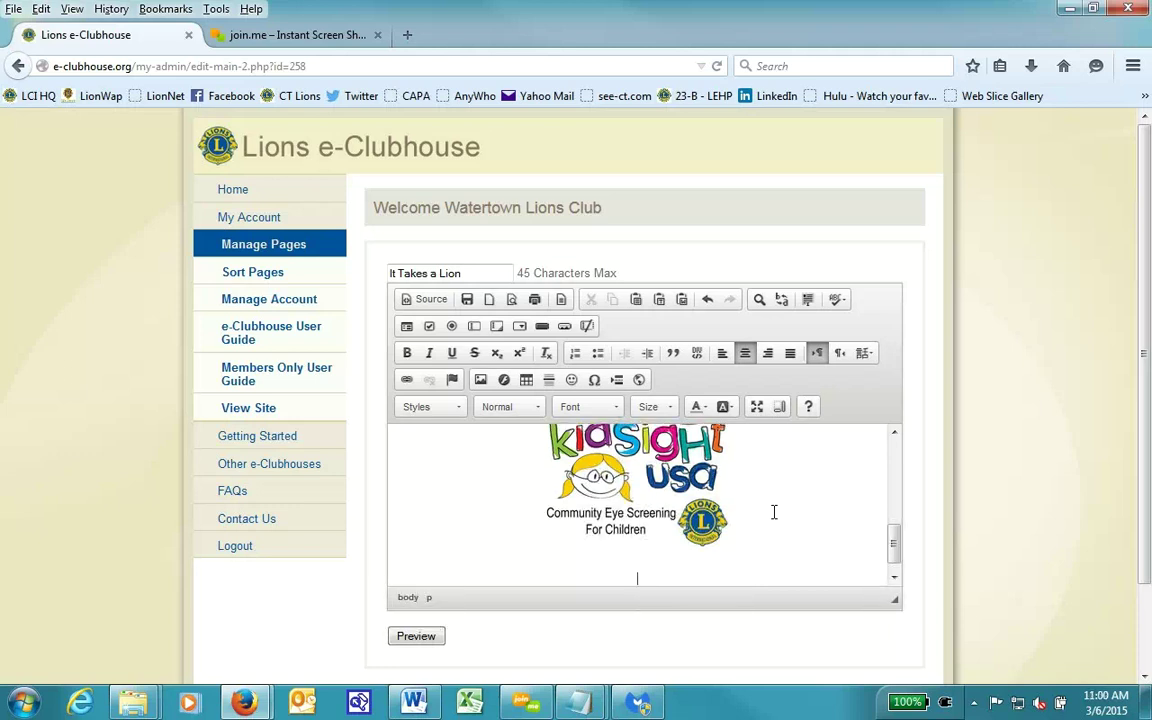
text(KidSight USA )
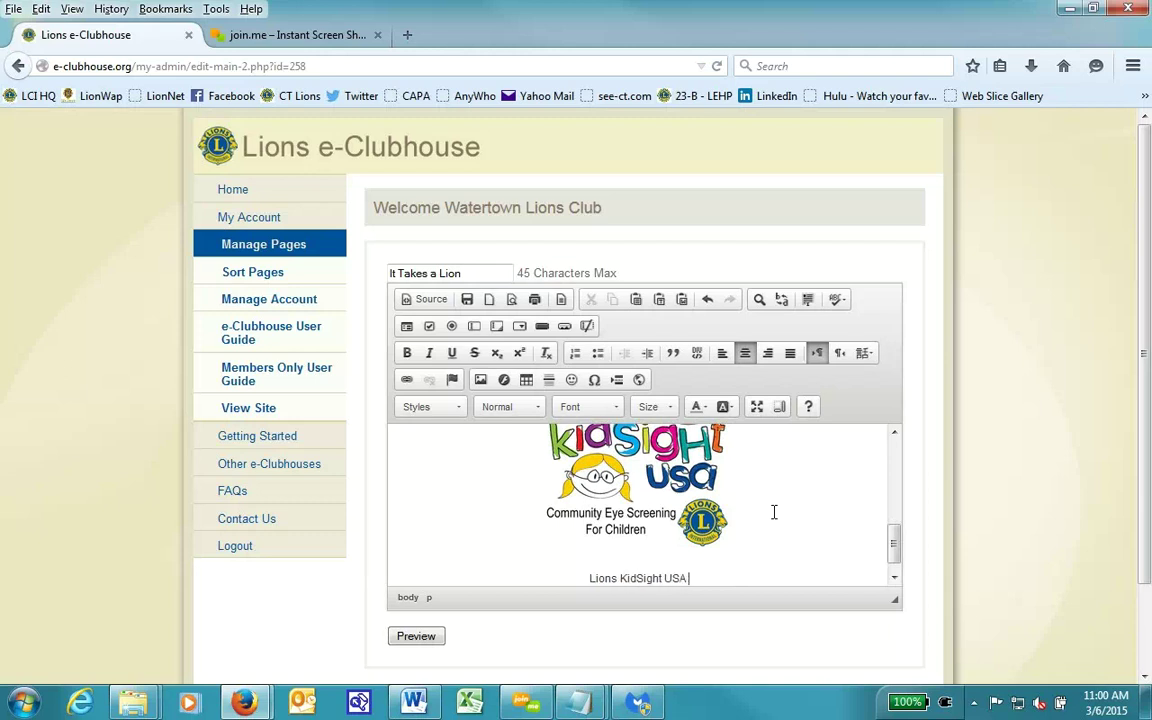
text(sticker)
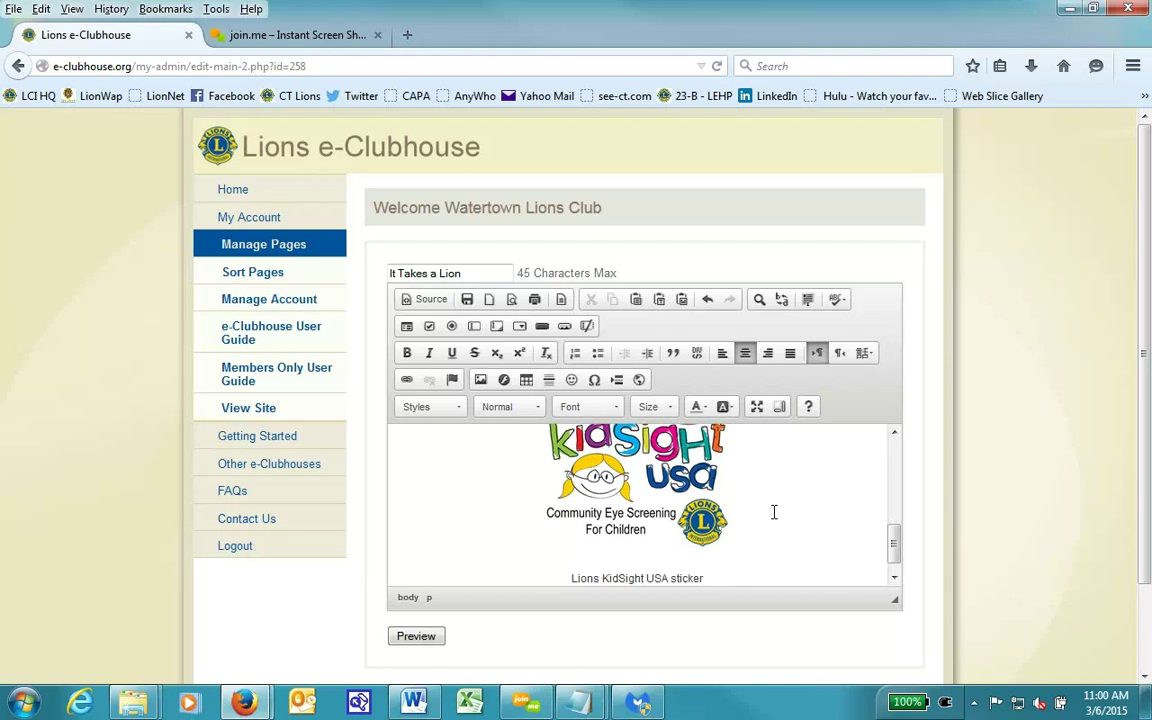
Step: Preview the edited "It Takes a Lion" page and publish it
click(414, 640)
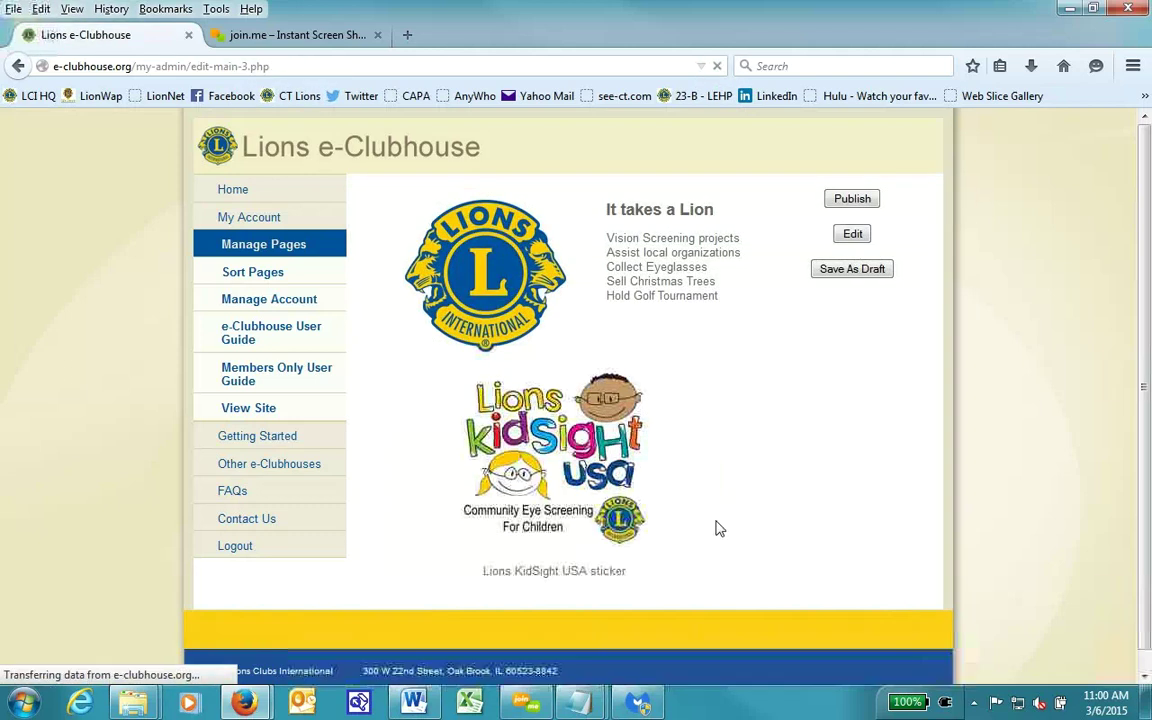
click(853, 200)
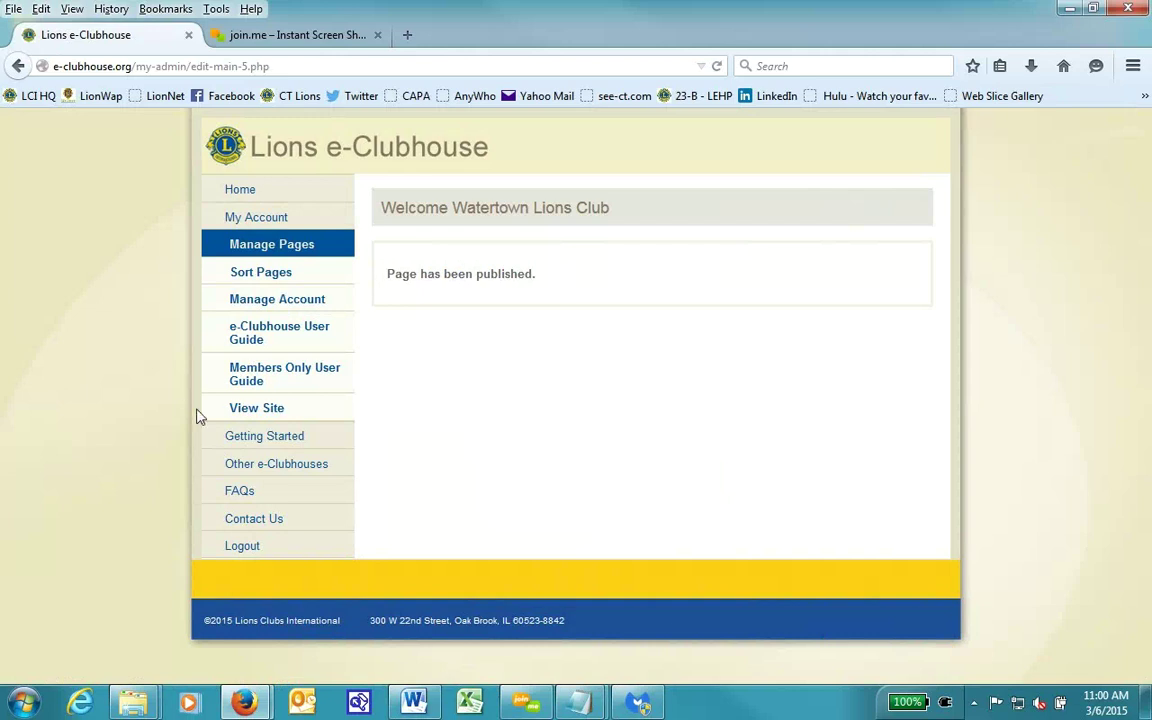
Step: Open the club's public site in a new tab and view its "It Takes a Lion" page
right_click(257, 417)
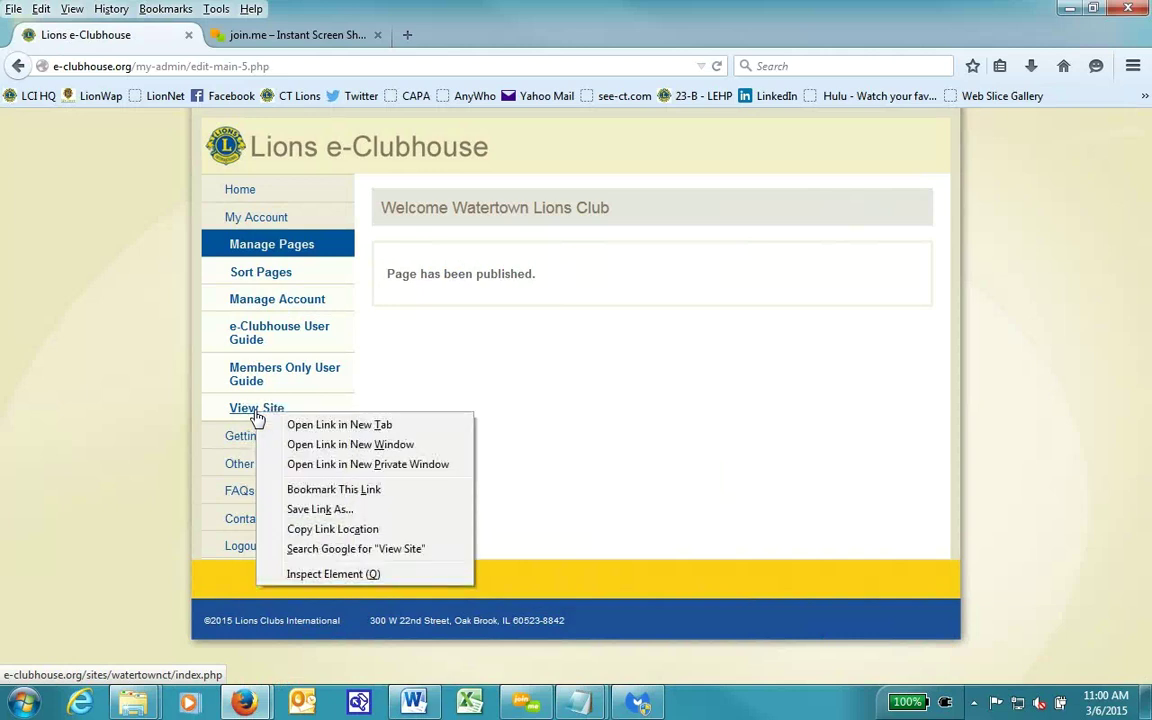
click(313, 425)
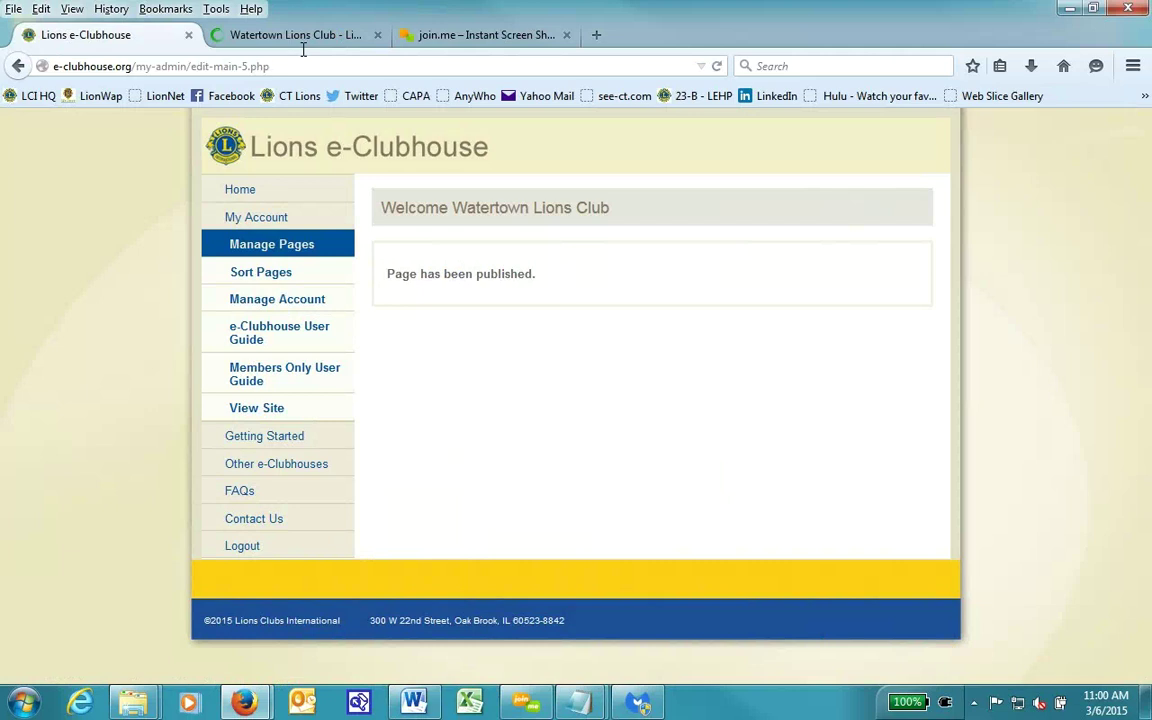
click(303, 36)
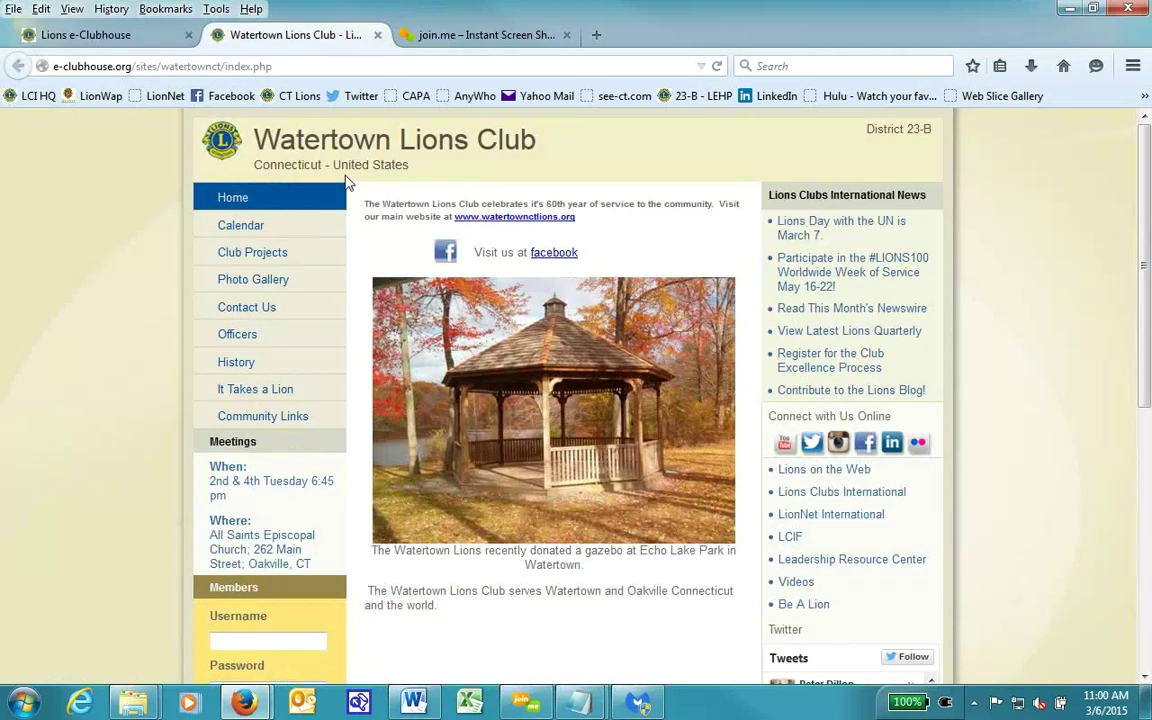
click(310, 394)
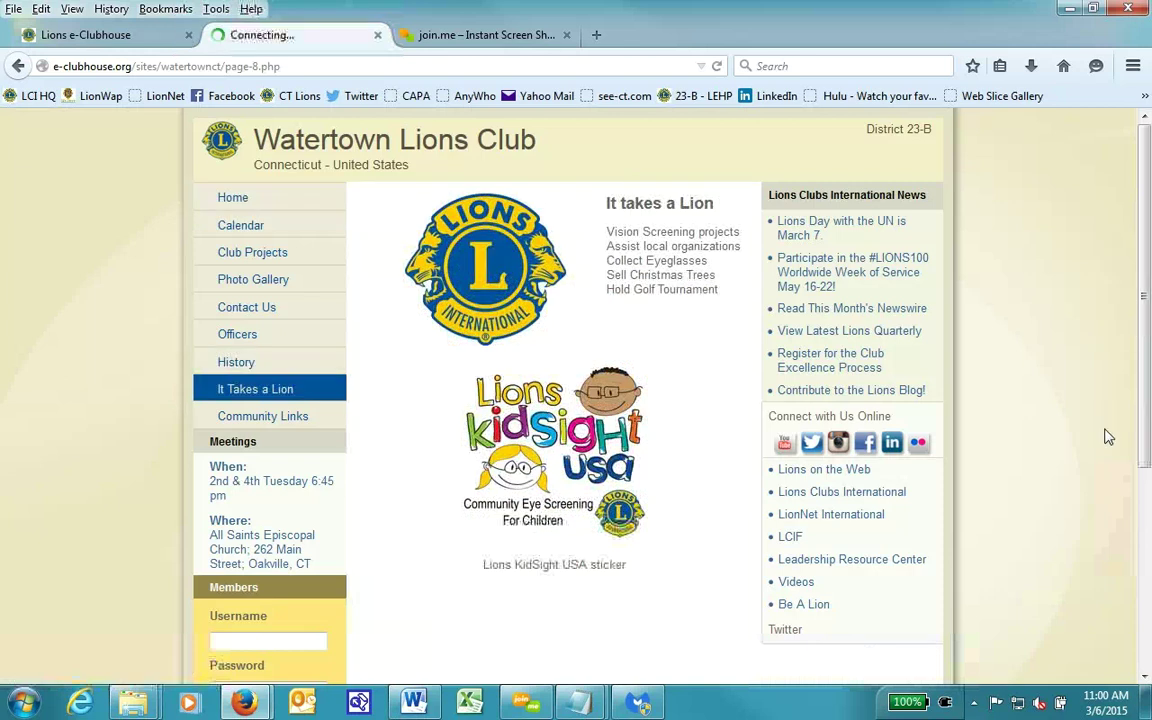